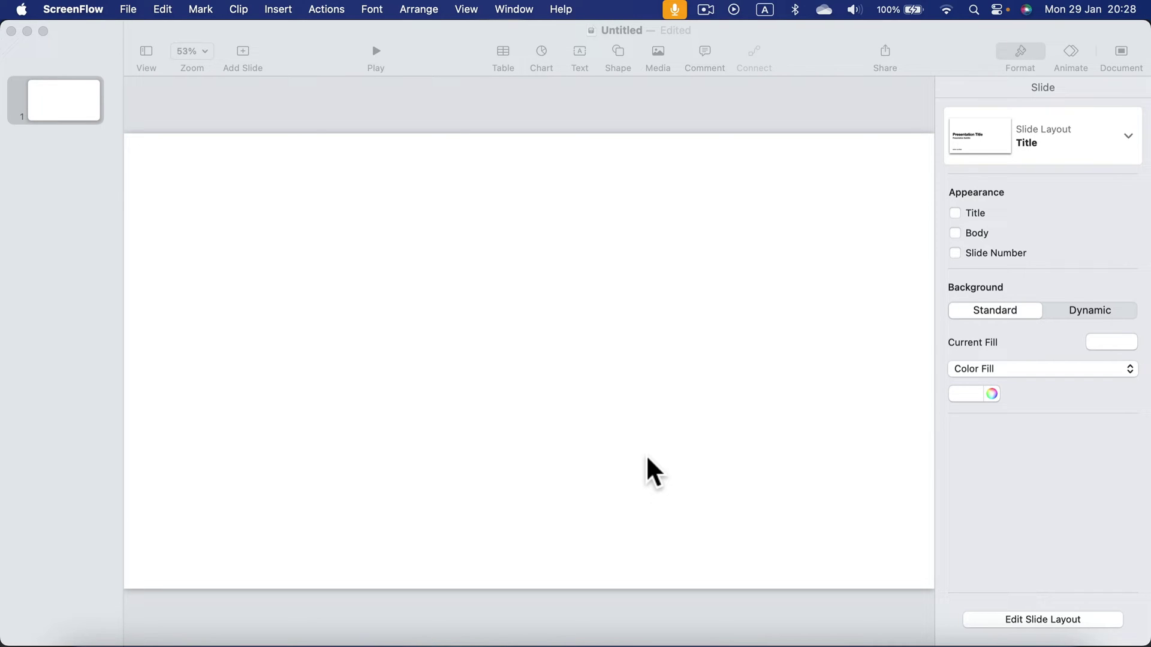
- Bring the untitled Keynote presentation with its blank white slide to the front
left_click(603, 350)
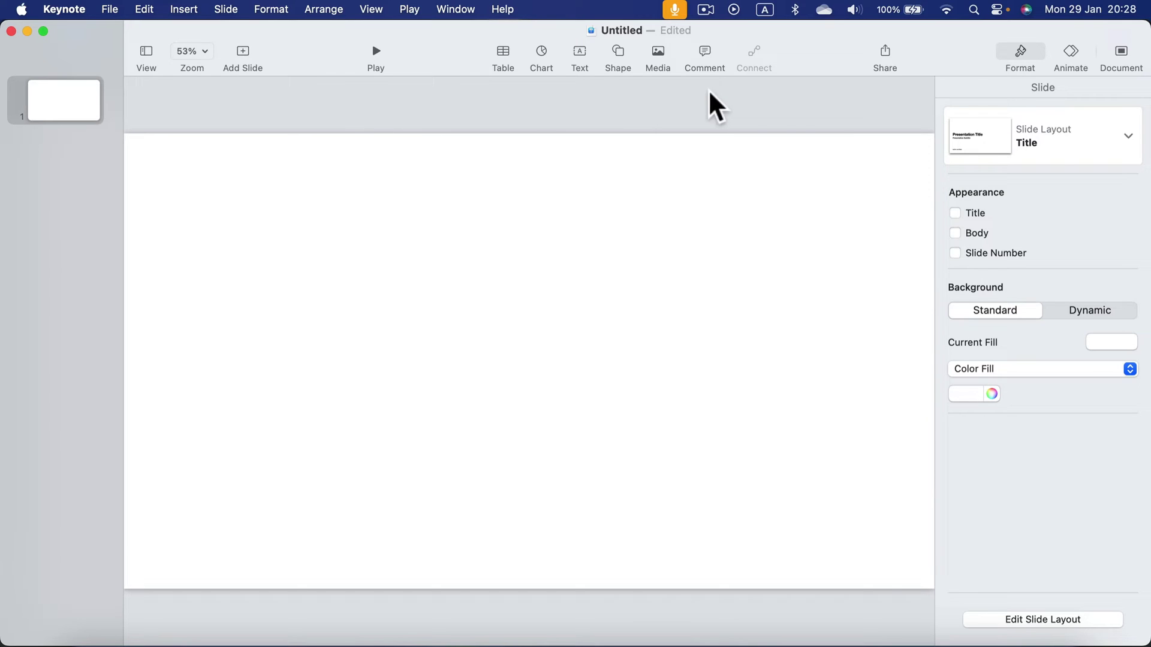
- Add the Colors item to Keynote's toolbar through Customize Toolbar
right_click(438, 50)
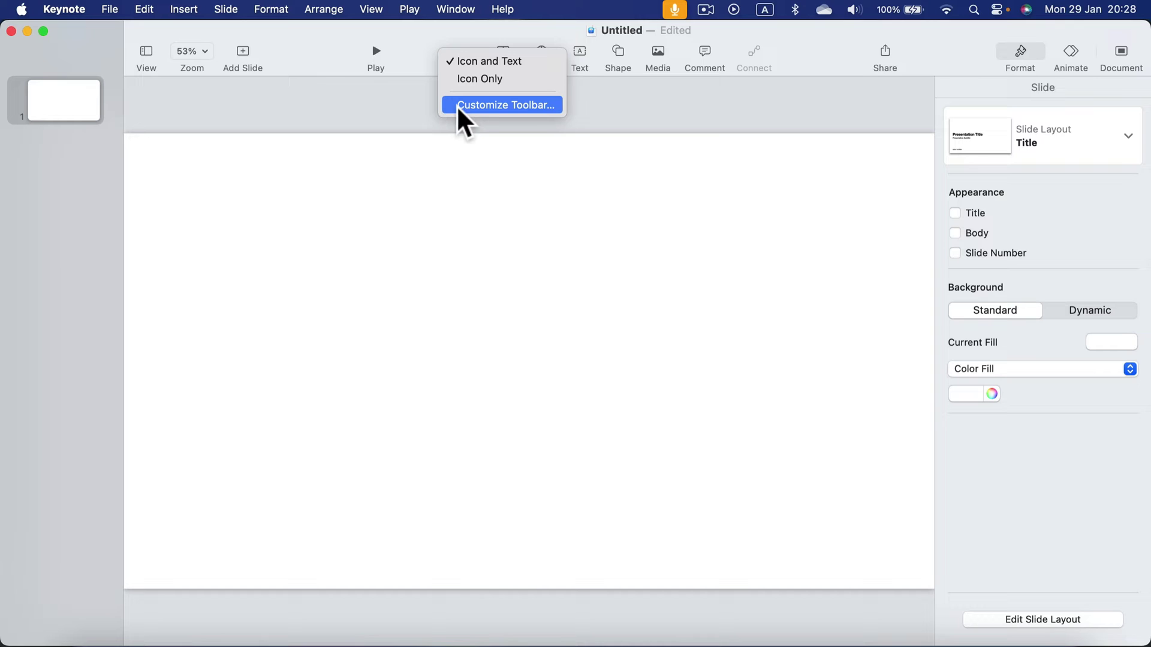
left_click(523, 108)
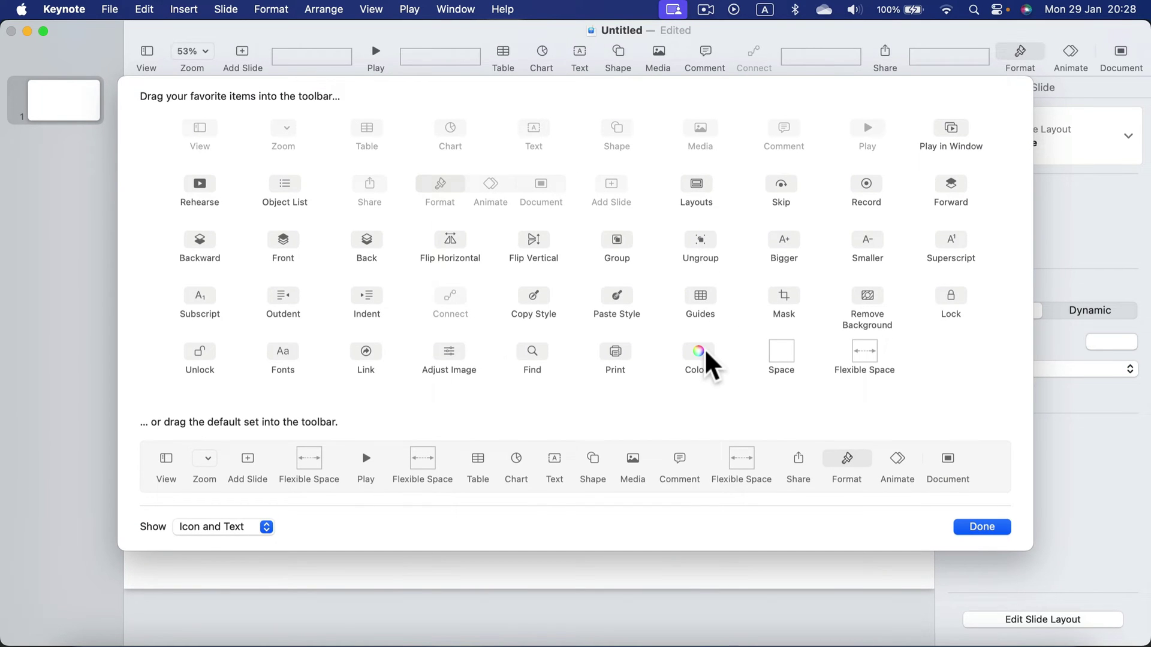
left_click_drag(707, 358, 784, 54)
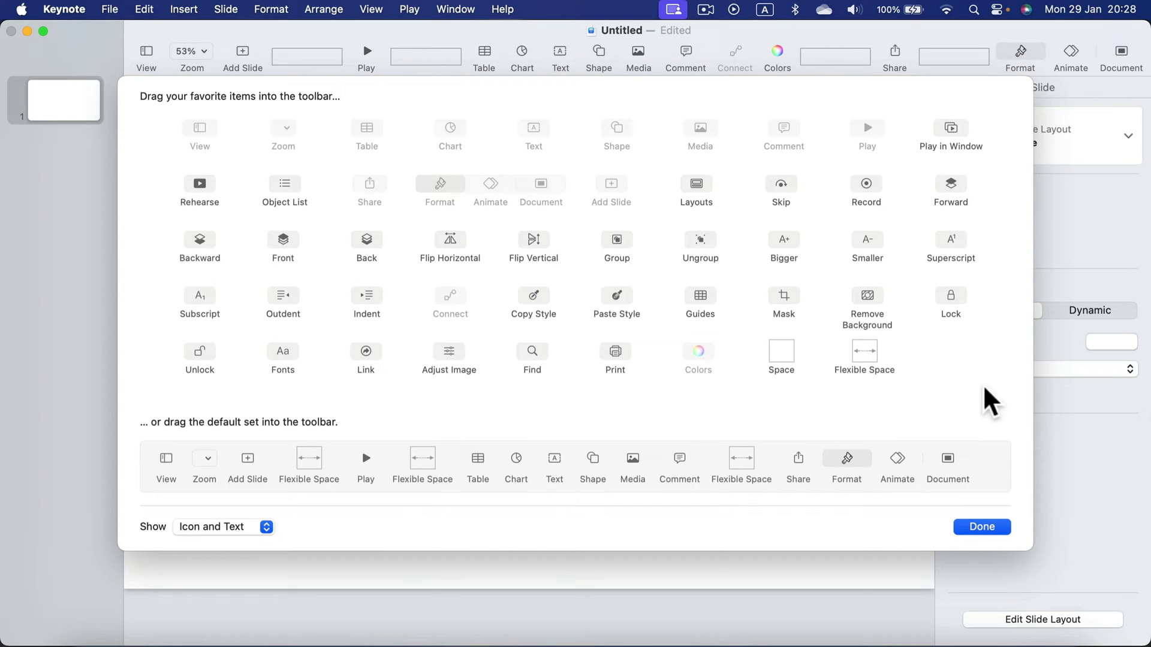
left_click(983, 525)
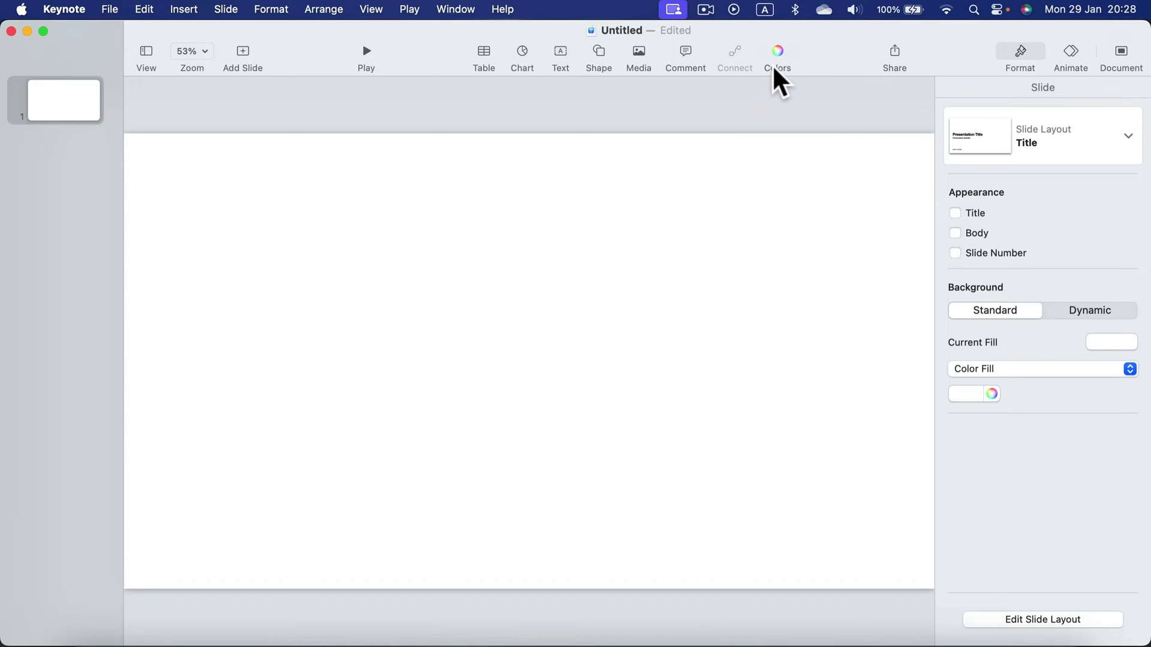
- Open Colors and browse Sliders, Palettes, Image Palettes and Pencils, ending on Color Wheel
left_click(783, 51)
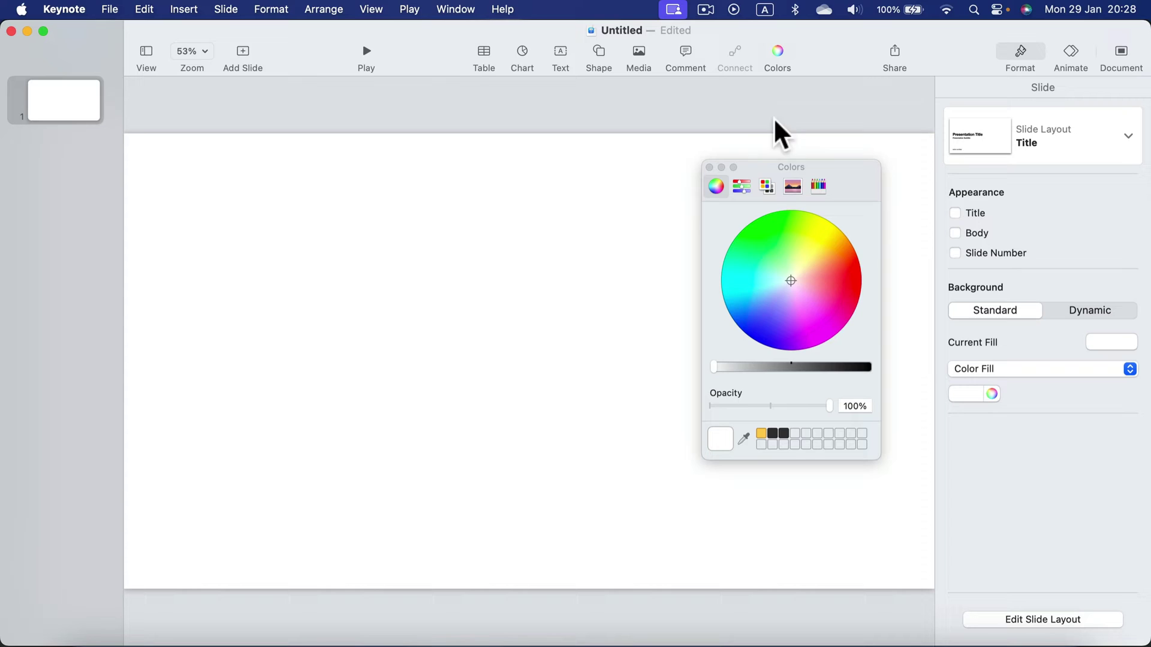
left_click(737, 186)
left_click(764, 187)
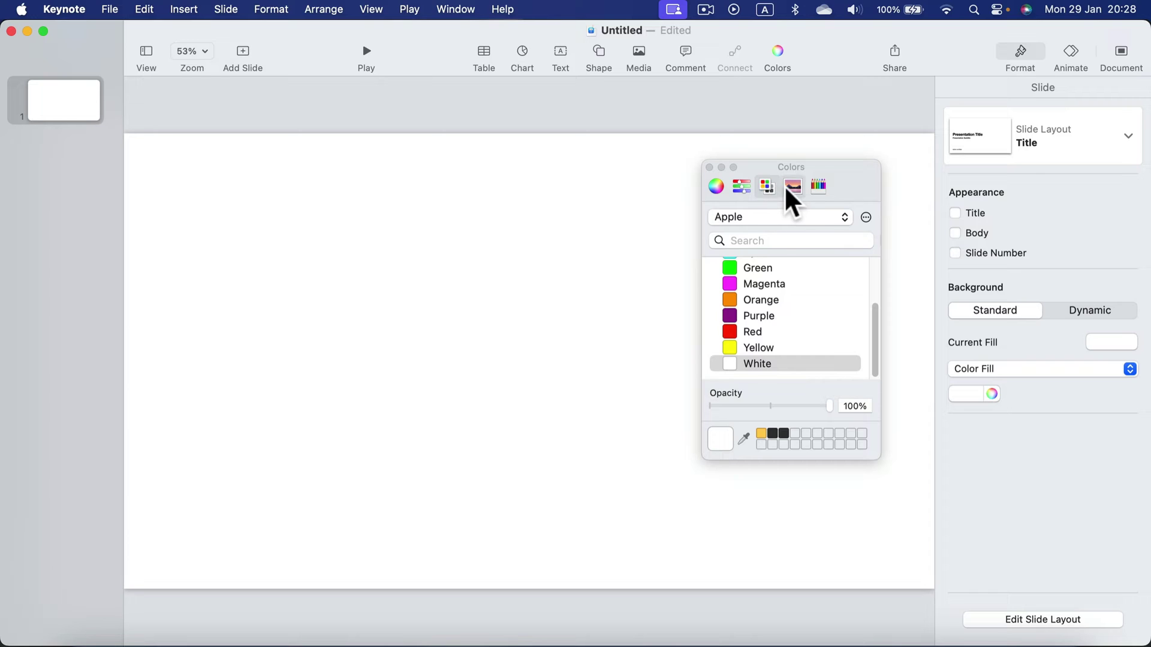
left_click(785, 186)
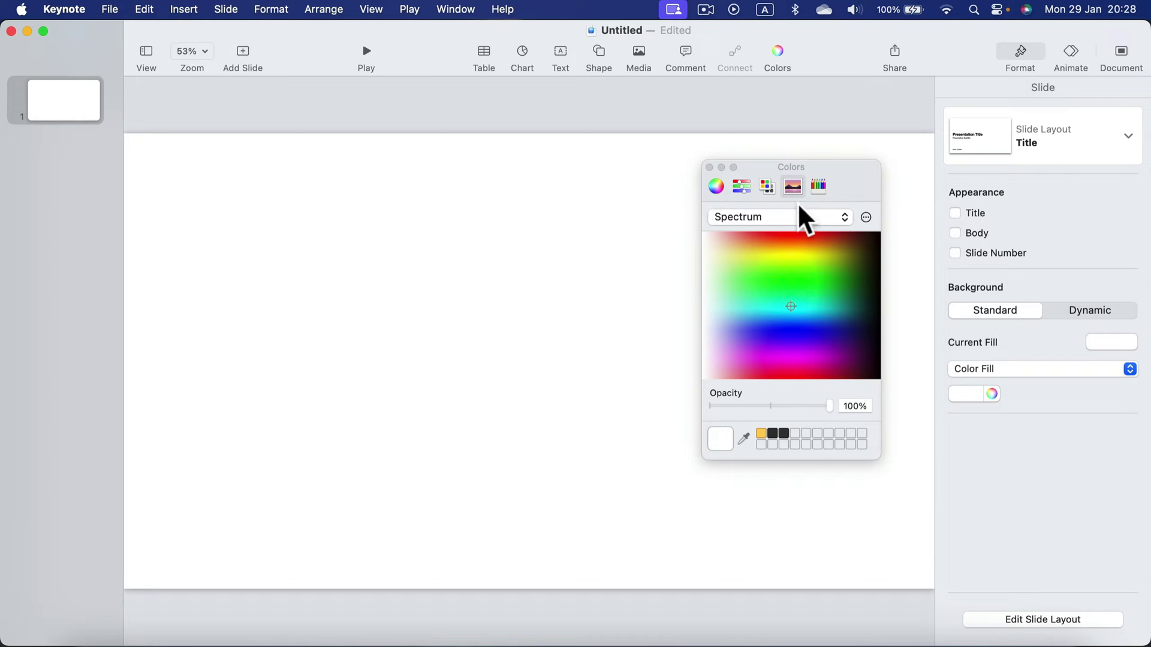
left_click(810, 188)
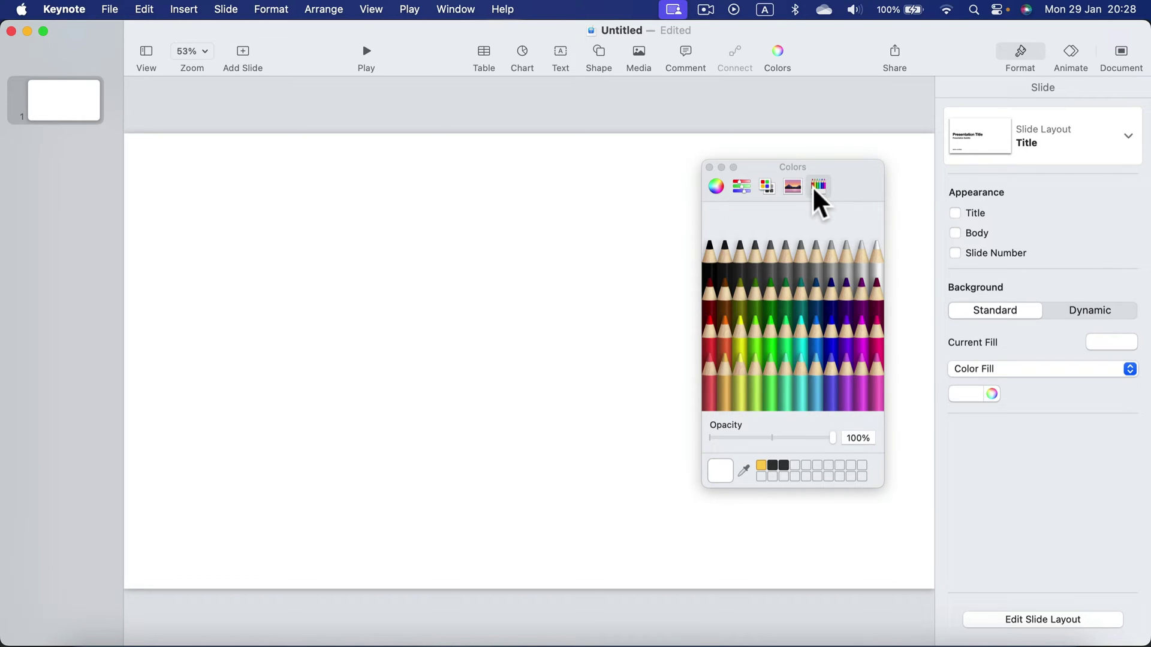
left_click(792, 187)
left_click(767, 187)
left_click(741, 187)
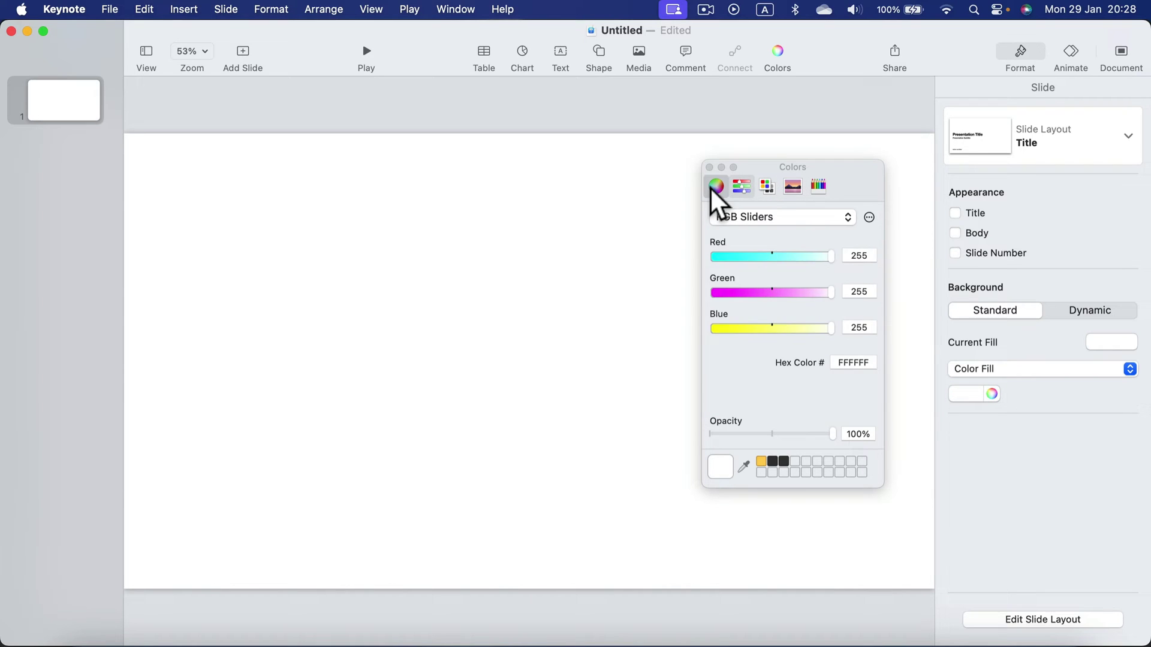
left_click(715, 186)
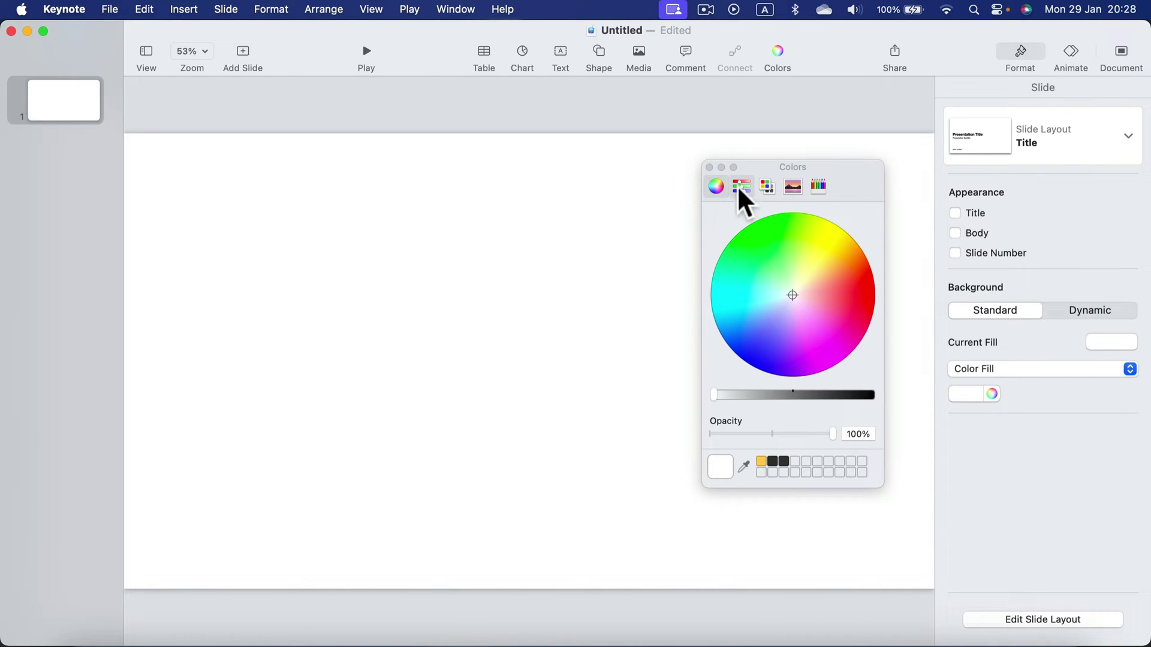
- Pick a pinkish-red at full brightness on the colour wheel and save it as a swatch
left_click_drag(792, 296, 796, 319)
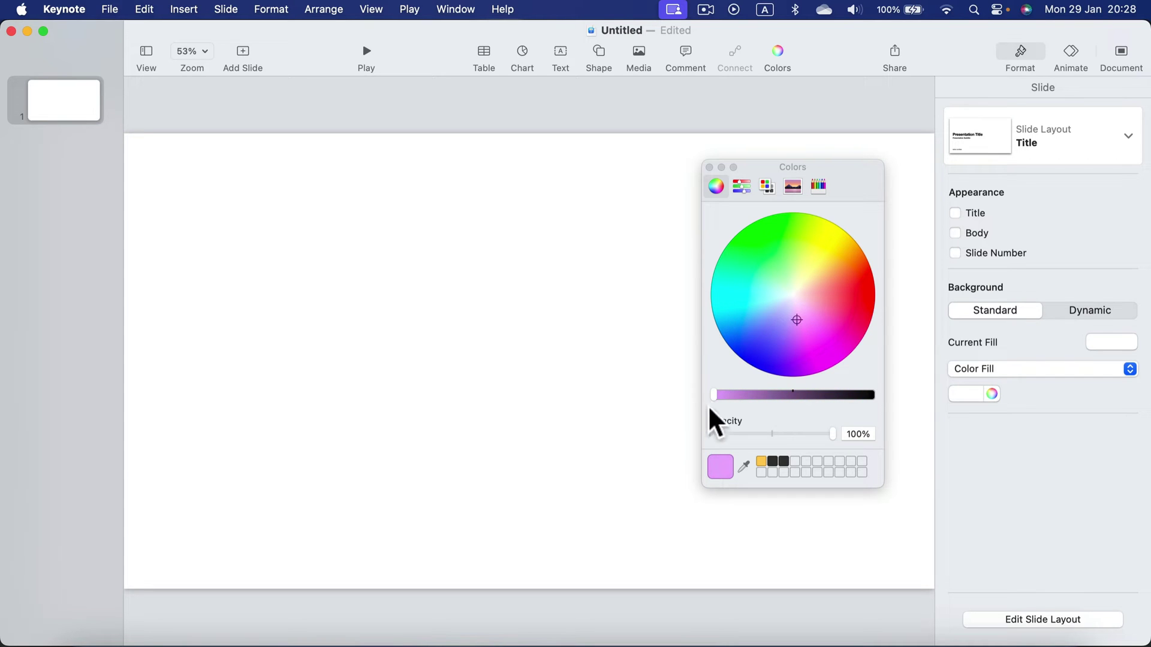
mouse_move(713, 394)
left_mouse_down()
mouse_move(824, 393)
mouse_move(712, 389)
left_mouse_up()
left_click_drag(783, 339, 834, 308)
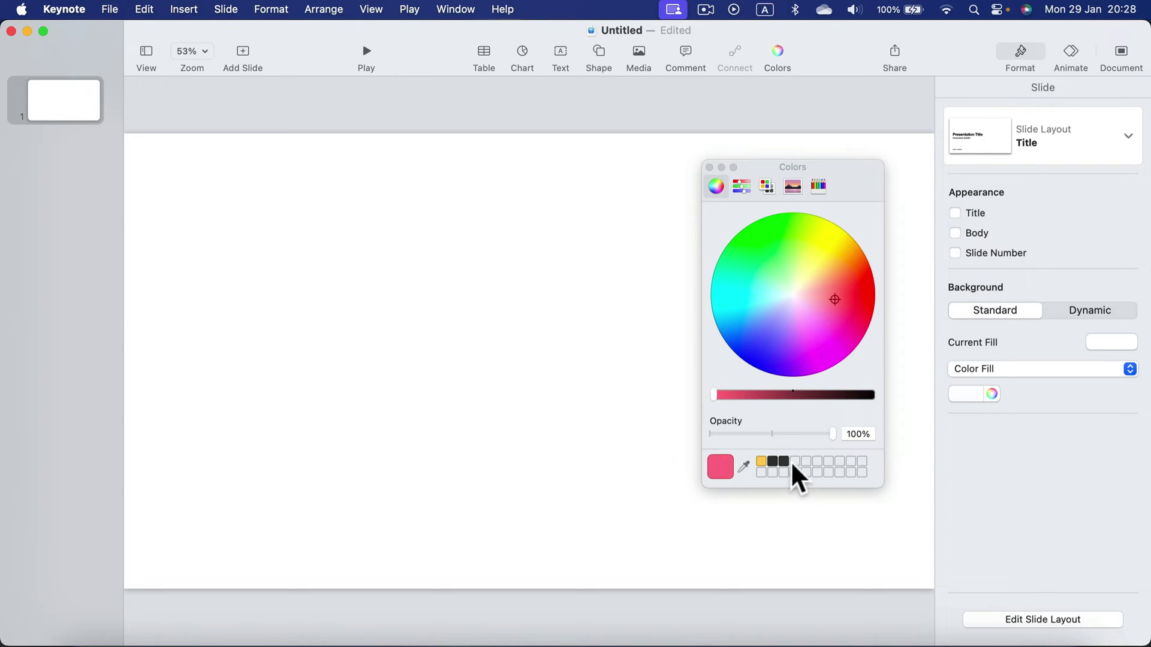
left_click_drag(722, 465, 799, 454)
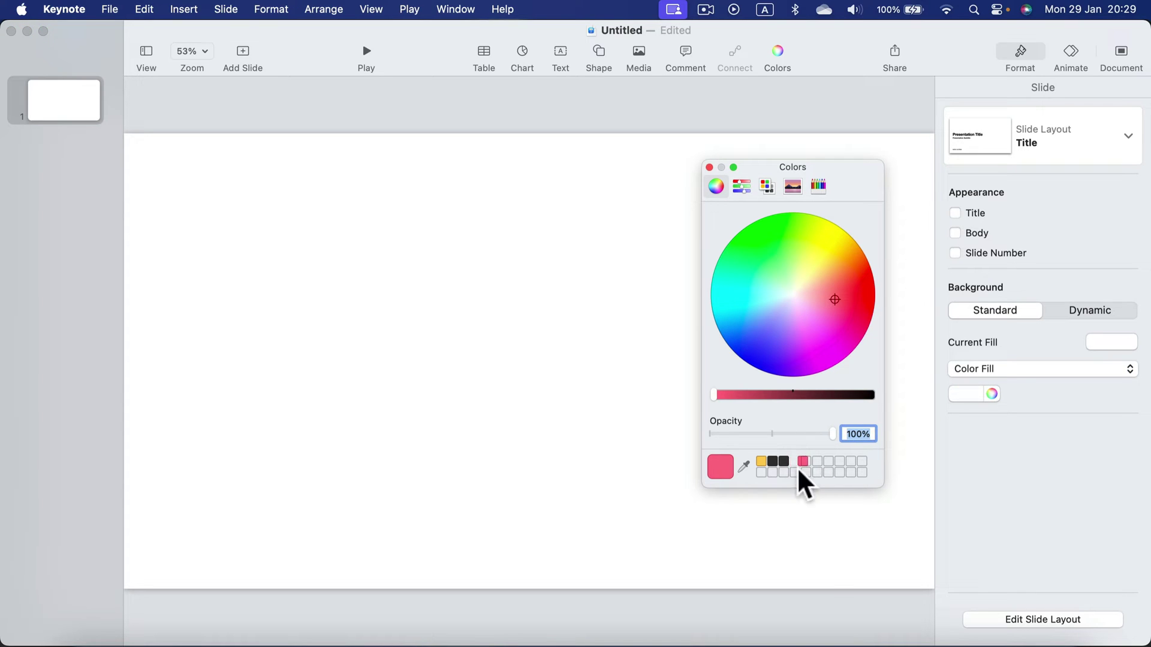
- Set HSB sliders to hue 180°, saturation 76%, brightness 72% and save the teal swatch
left_click(744, 180)
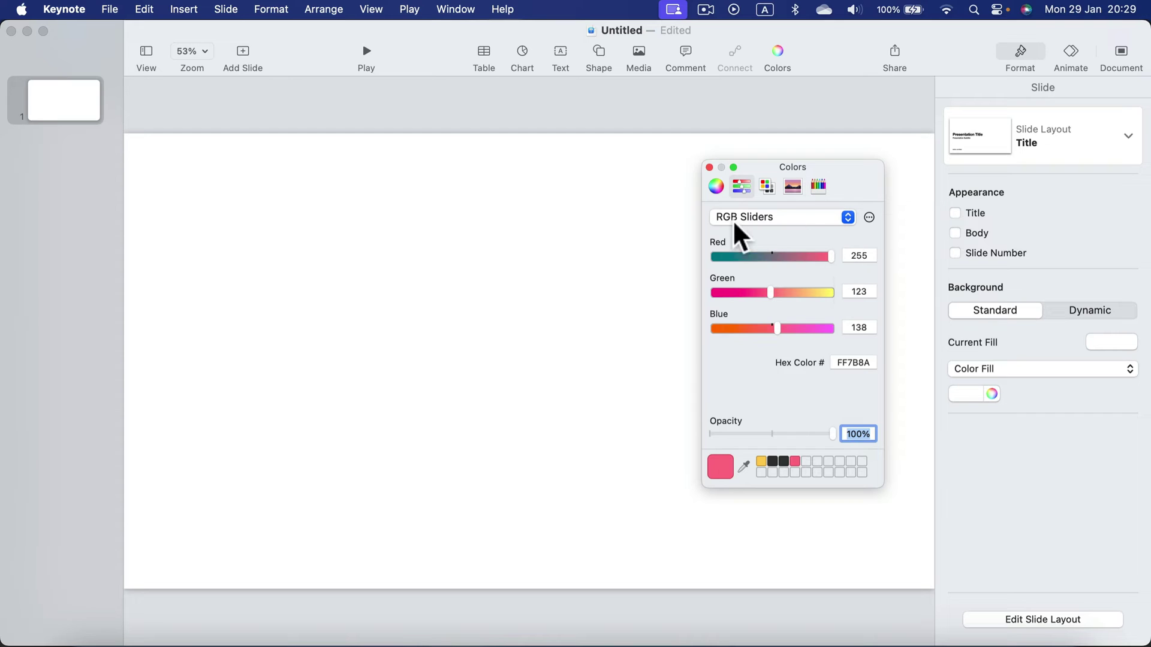
left_click(820, 219)
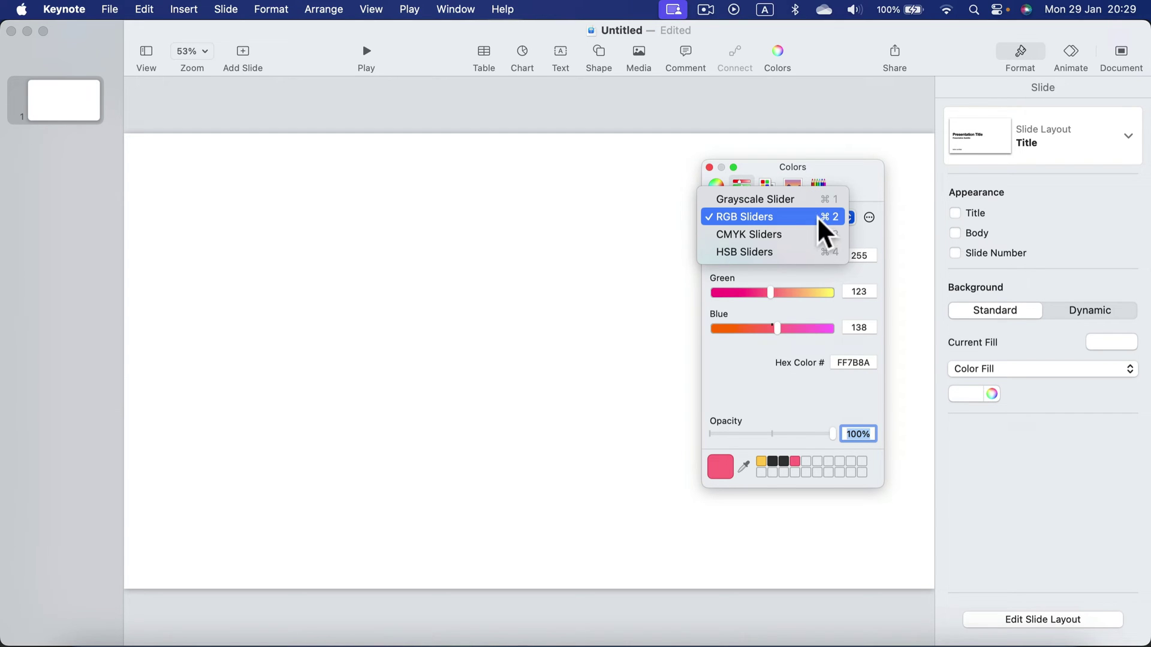
left_click(729, 251)
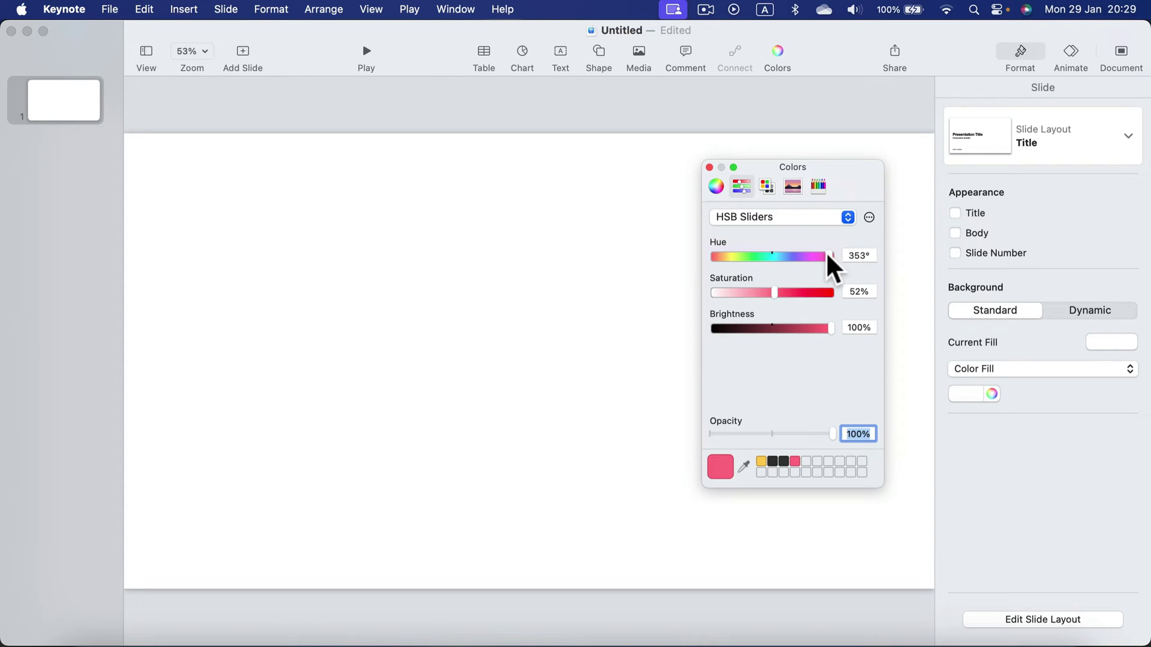
left_click_drag(825, 251, 801, 285)
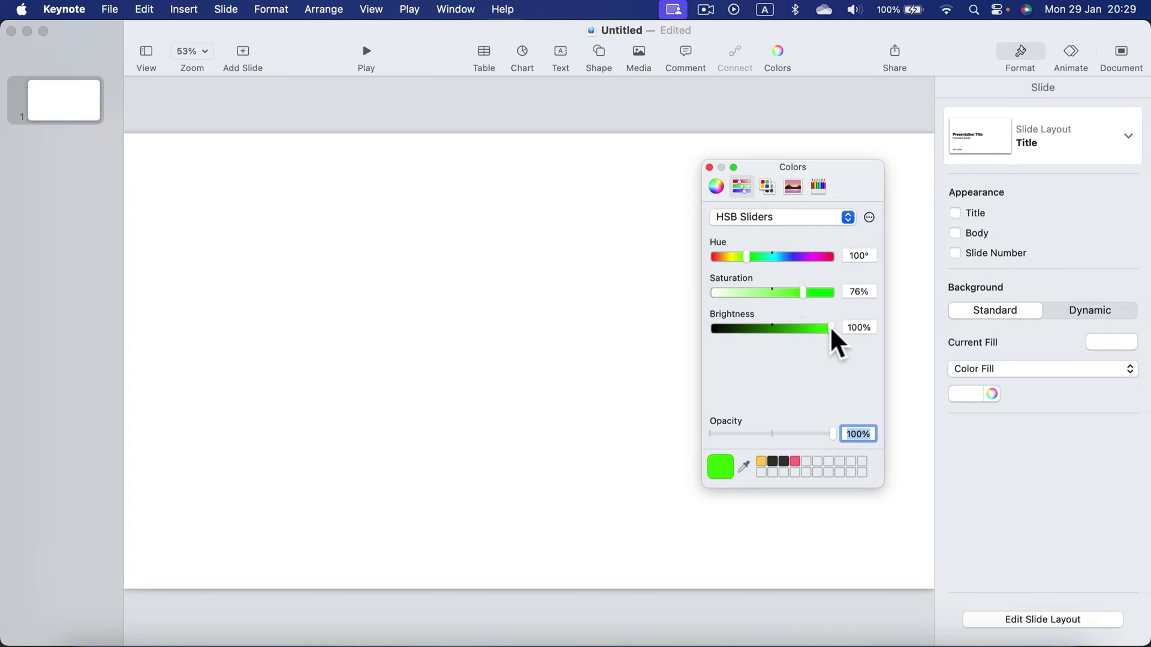
left_click_drag(831, 328, 797, 327)
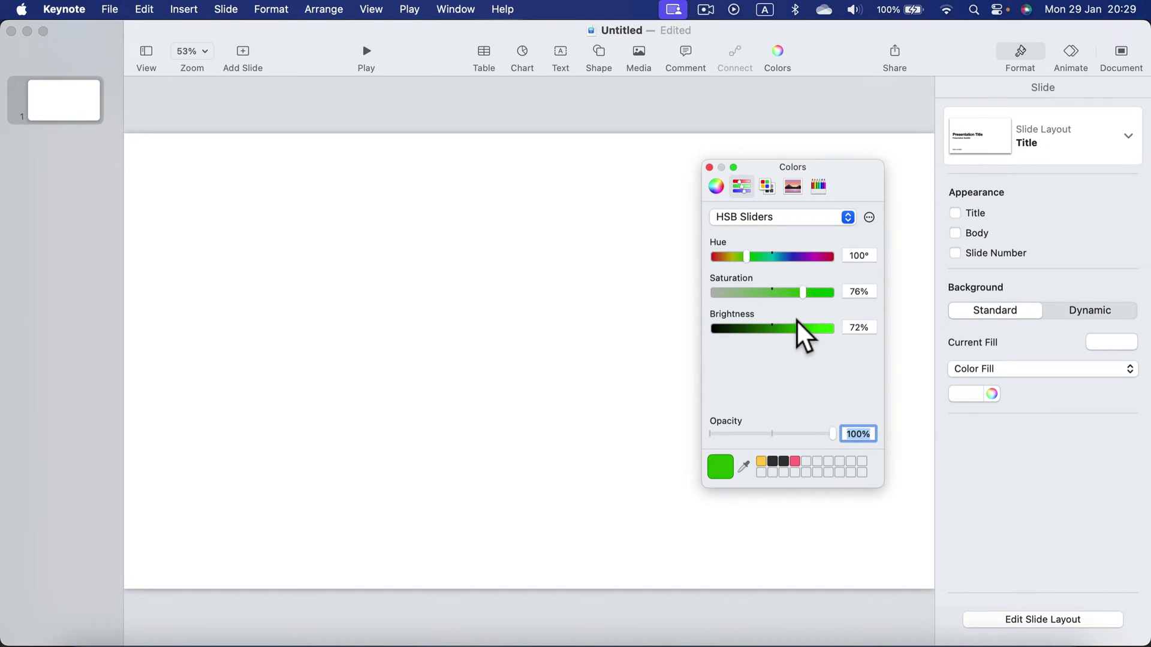
mouse_move(767, 257)
left_mouse_down()
mouse_move(783, 256)
mouse_move(769, 257)
left_mouse_up()
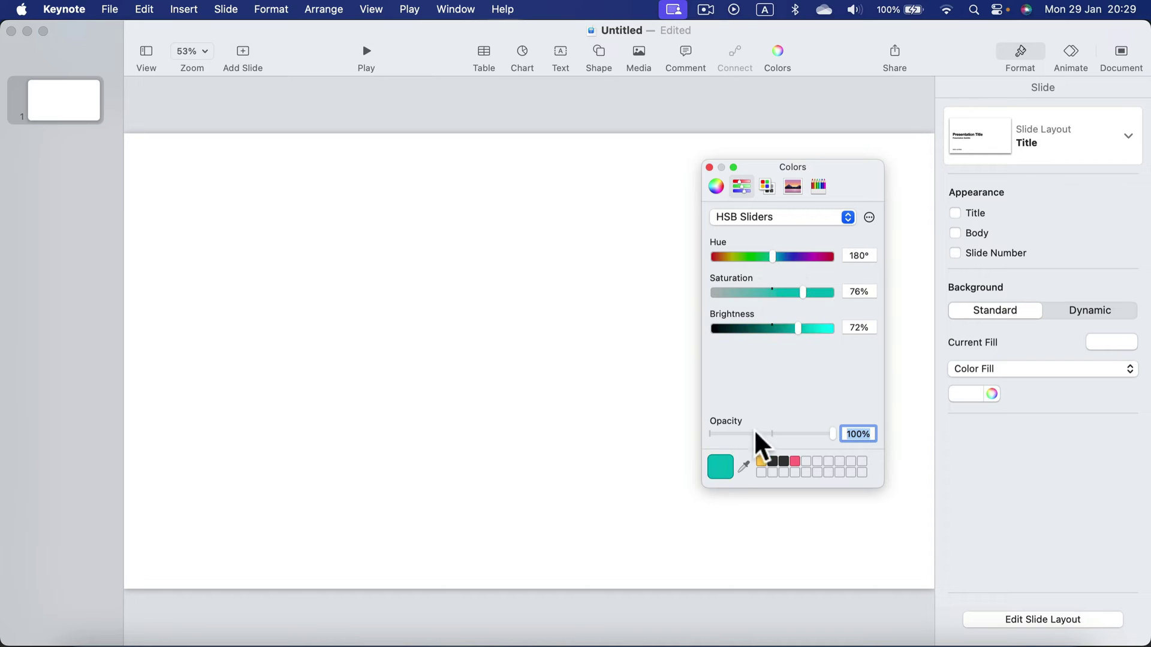
left_click_drag(715, 467, 807, 460)
- Insert the Nature tree shape and enlarge it toward the upper left of the slide
left_click(596, 49)
left_click(465, 195)
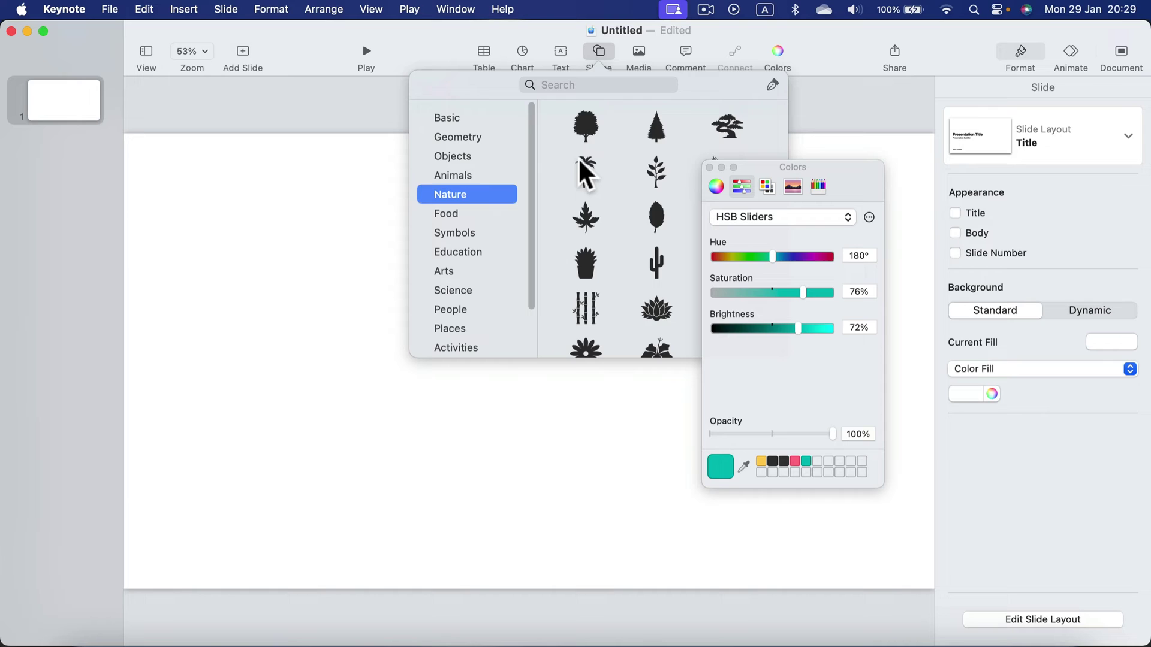
left_click(579, 128)
left_click_drag(523, 387, 391, 367)
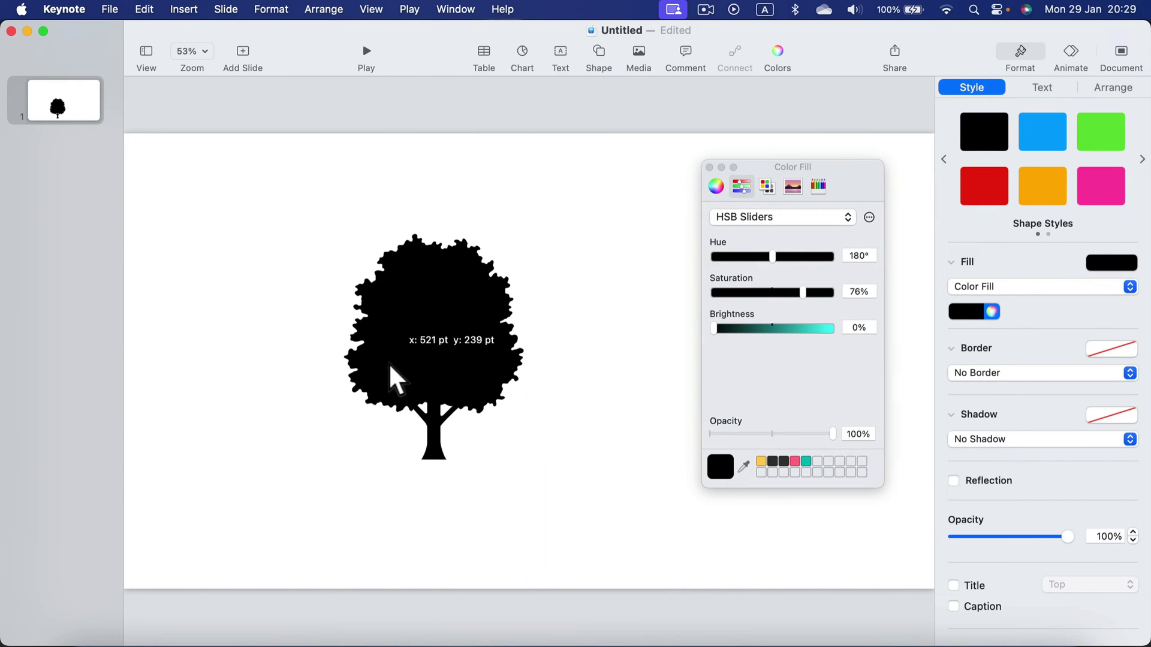
- Fill the tree with the saved pink then teal swatches, then replace it with the five-stripe palette image
left_click(709, 167)
left_click(1102, 264)
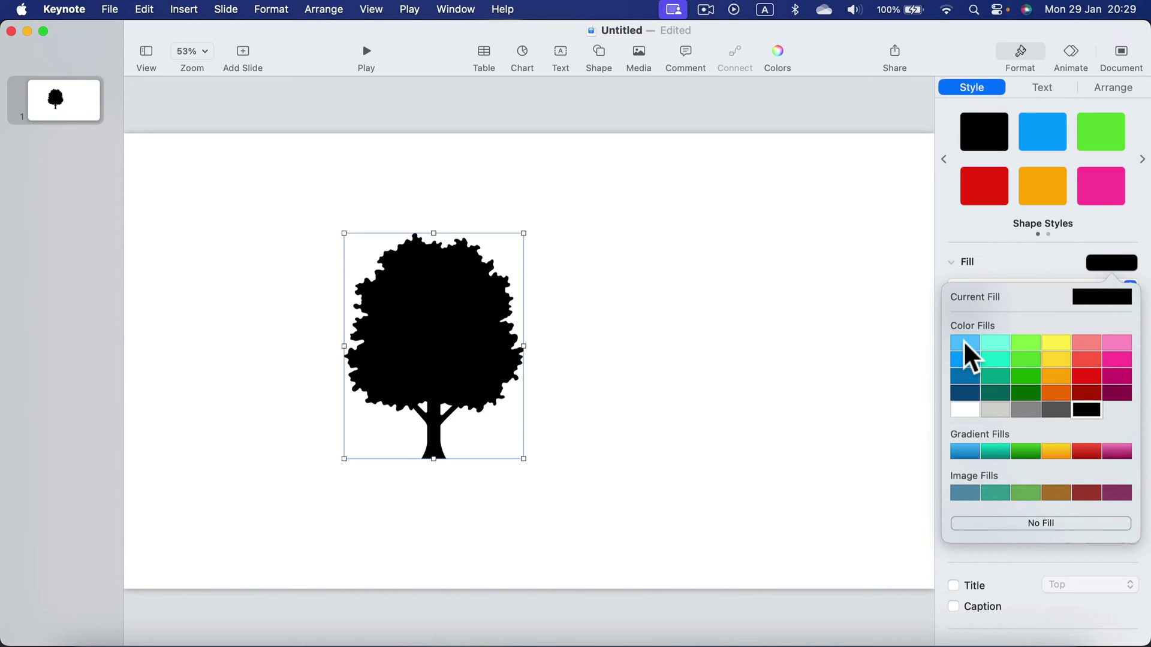
left_click(1017, 265)
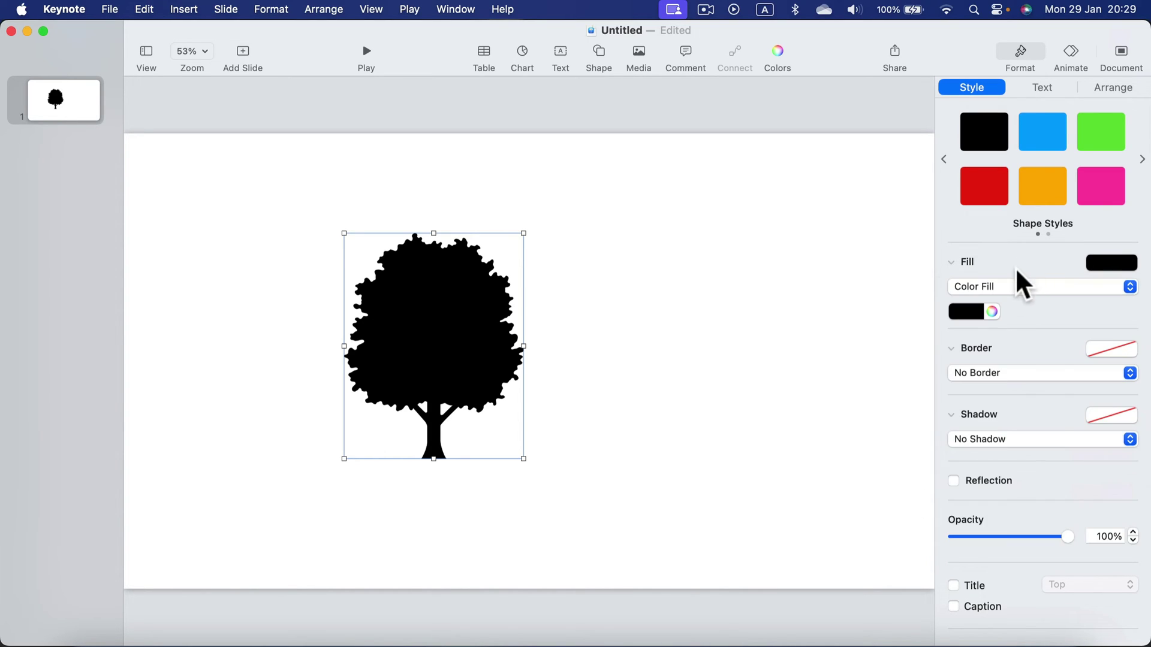
left_click(991, 311)
left_click(715, 187)
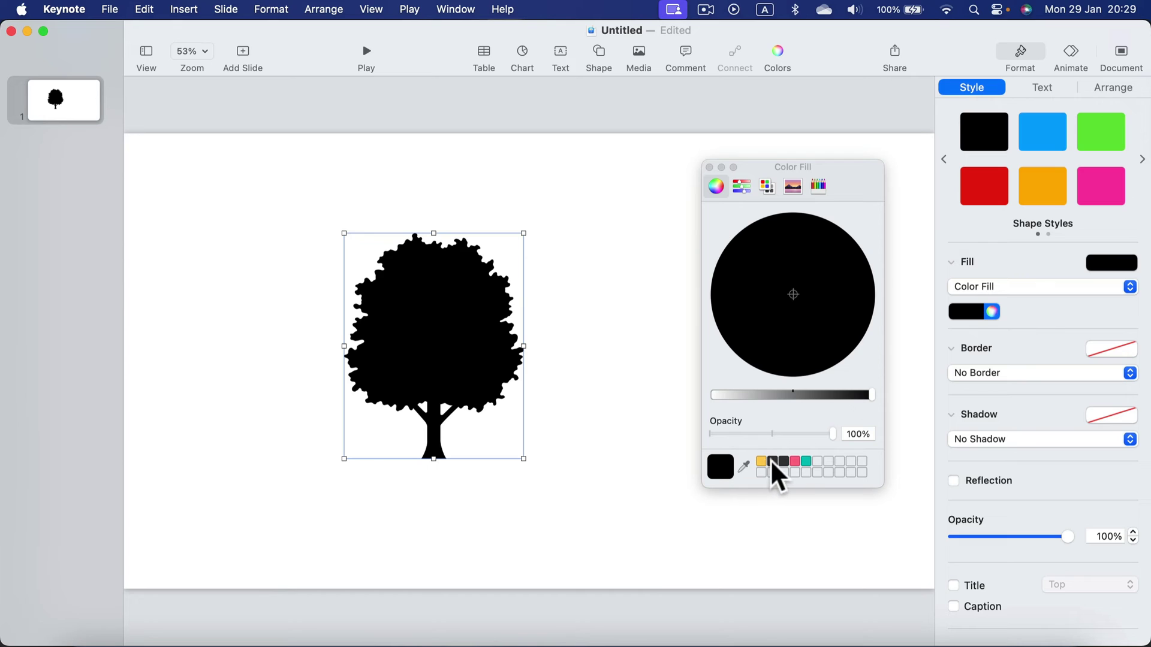
left_click(794, 462)
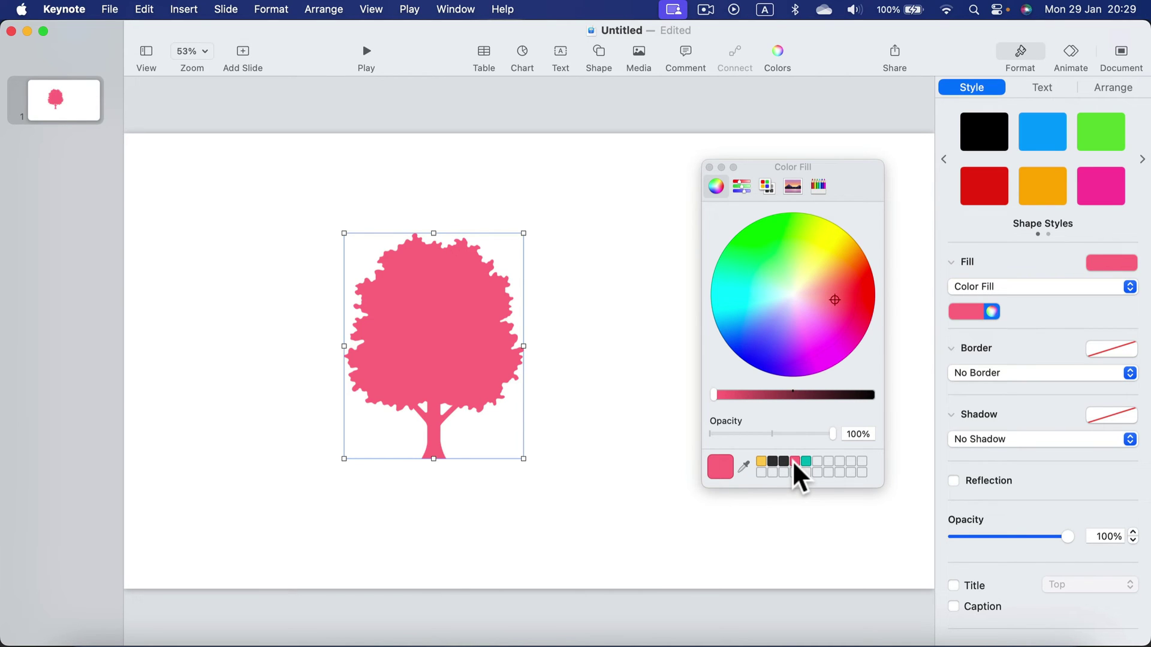
left_click(806, 461)
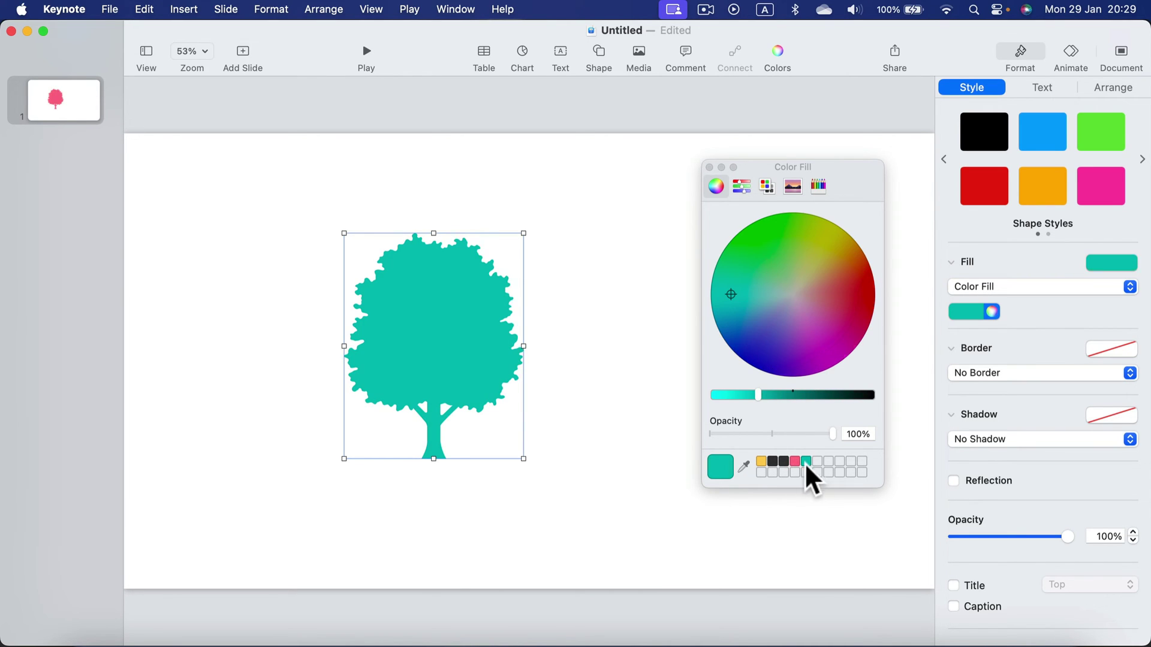
left_click(709, 168)
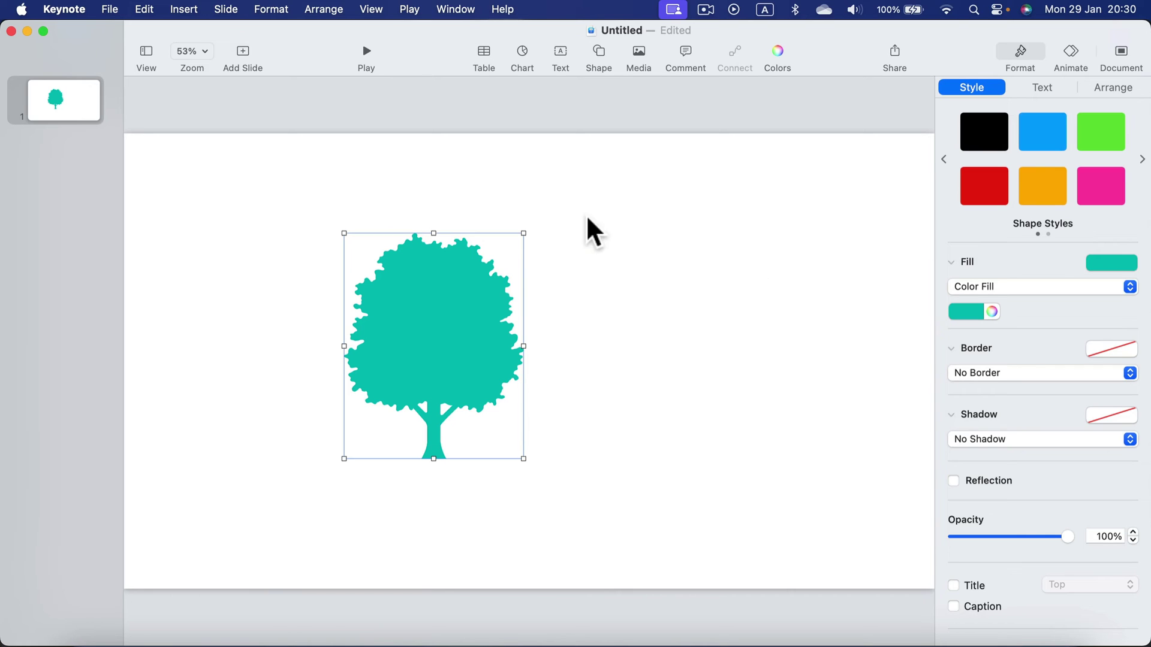
key("super+z")
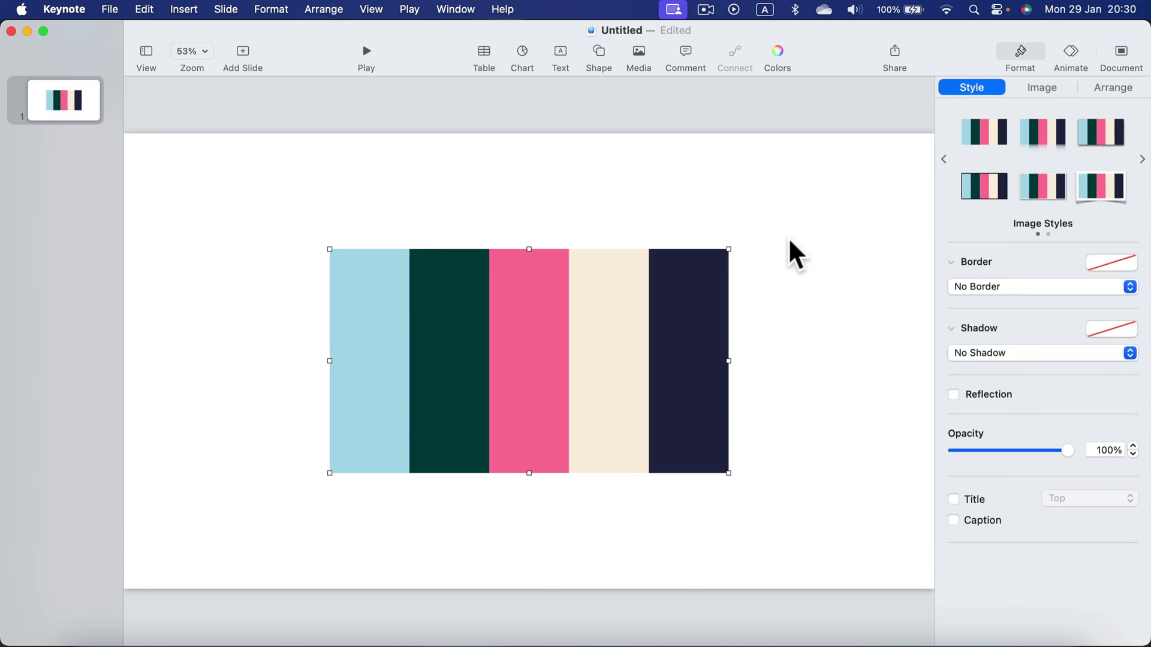
- Open Colors beside the palette image and save its light-blue stripe as a swatch with the eyedropper
left_click(769, 160)
left_click(779, 51)
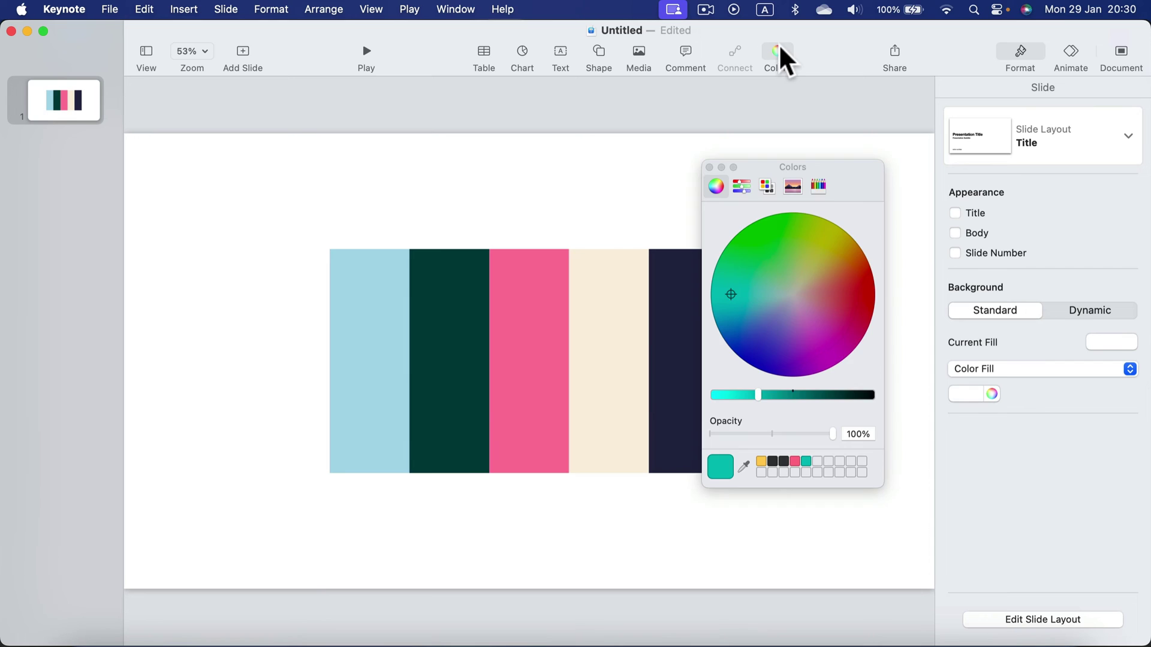
left_click_drag(862, 167, 939, 143)
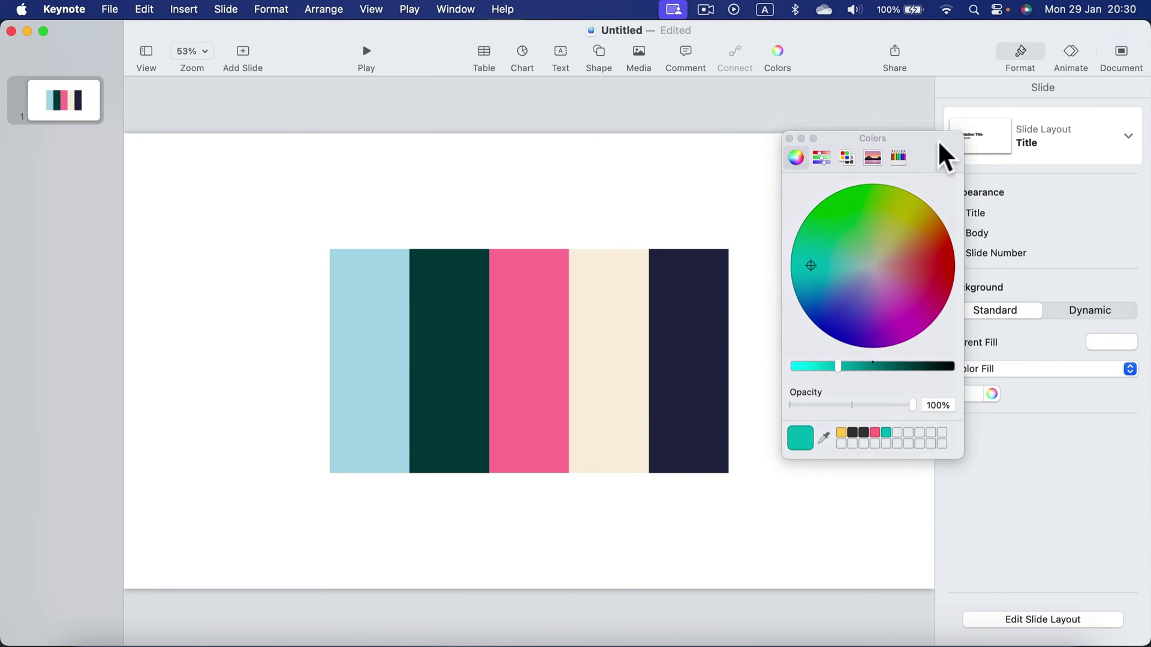
left_click(824, 437)
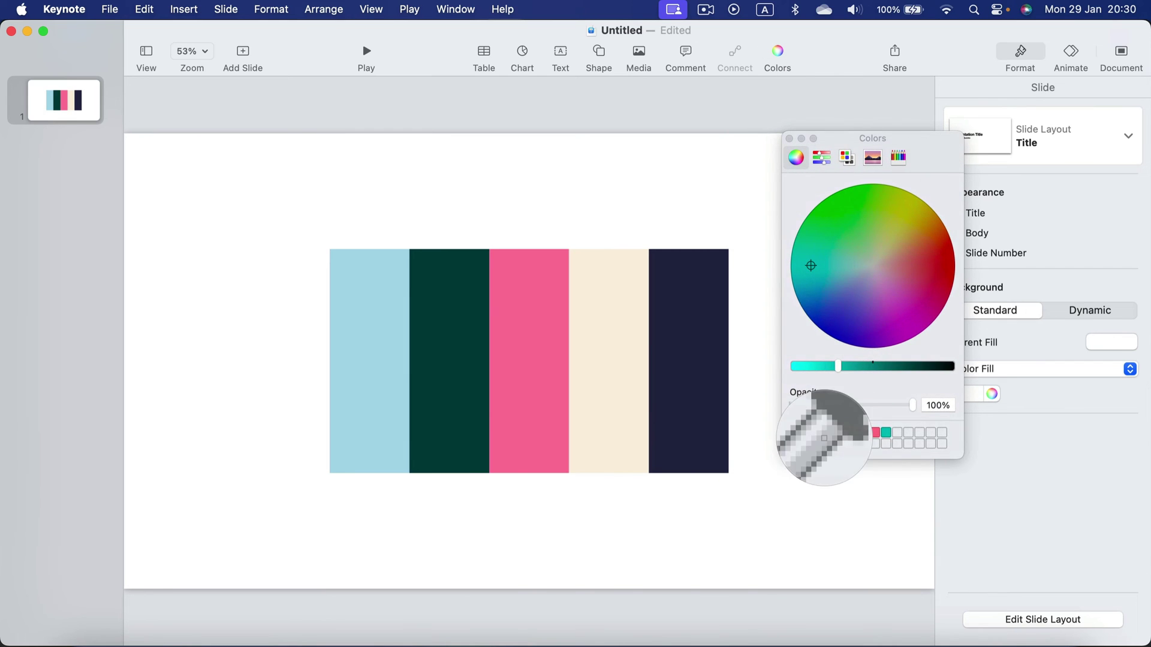
left_click(368, 312)
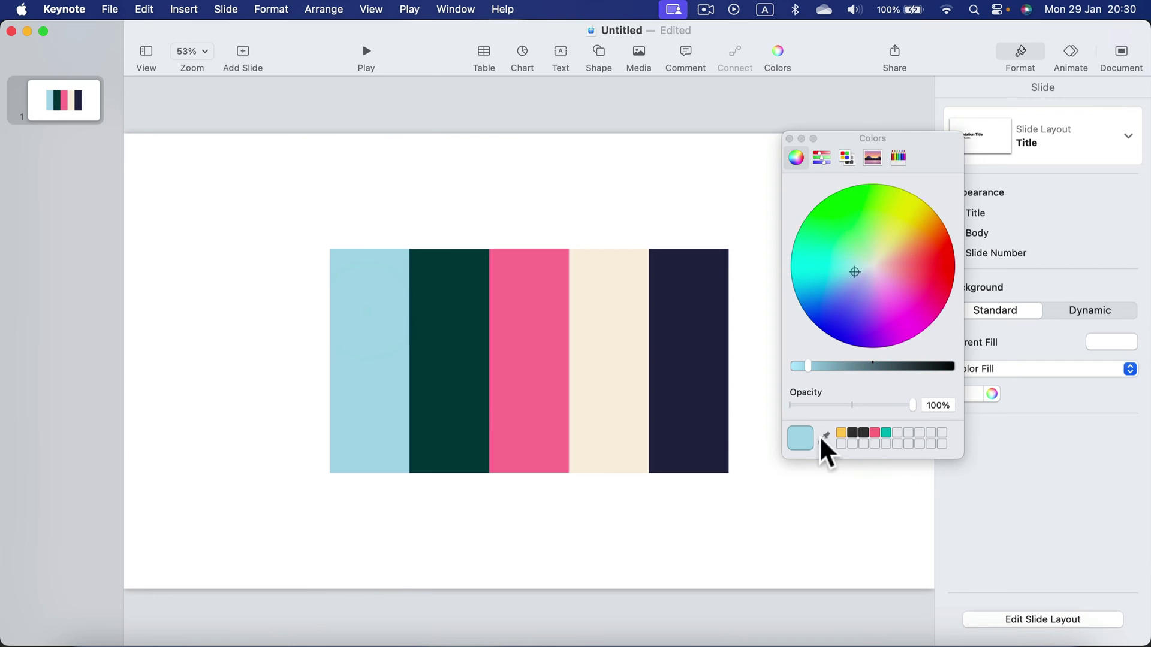
left_click_drag(807, 436, 903, 432)
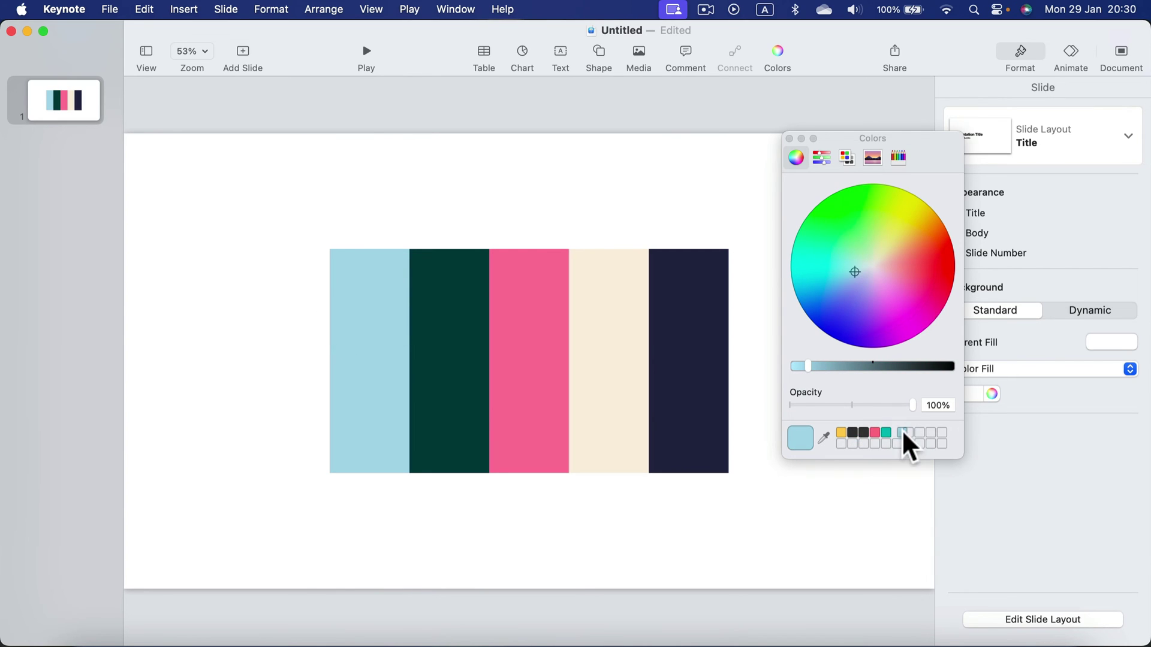
- Sample the dark-green and pink stripes and save each as a custom swatch
left_click(824, 437)
left_click(437, 319)
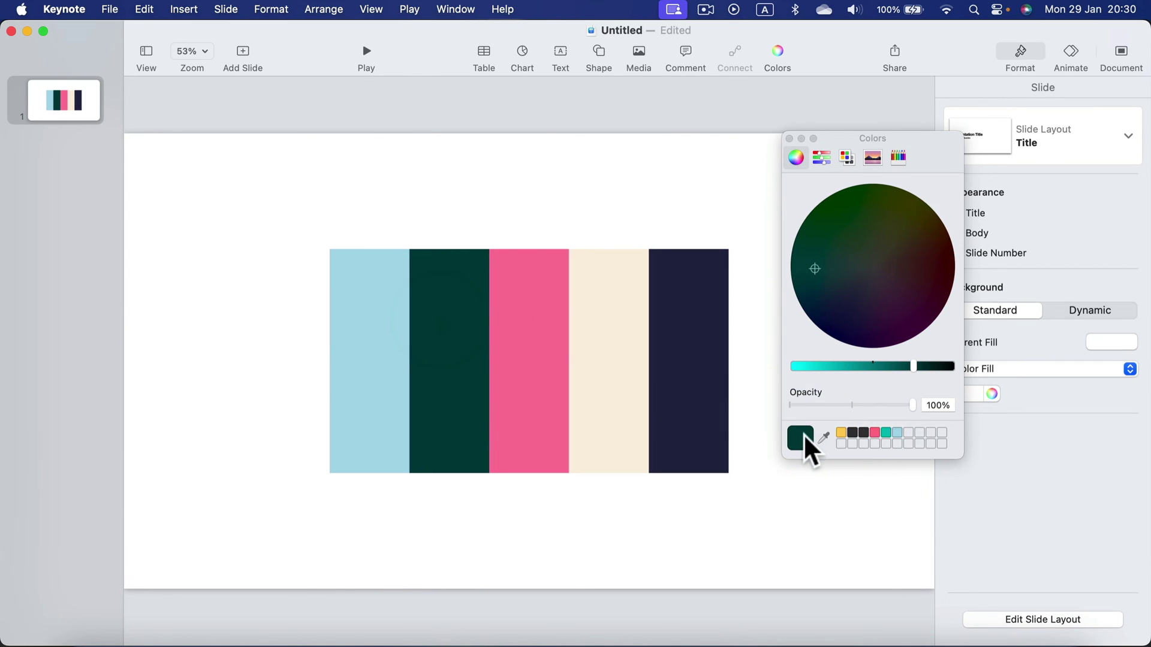
left_click_drag(805, 440, 908, 432)
left_click(824, 438)
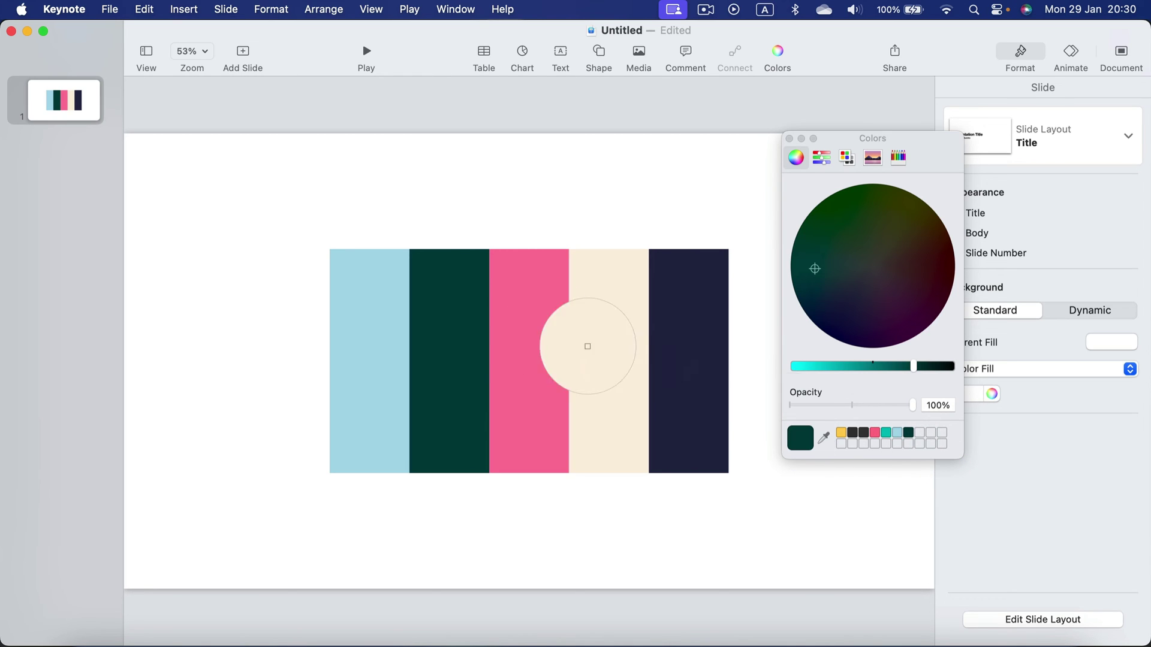
left_click(528, 320)
left_click_drag(806, 435, 920, 433)
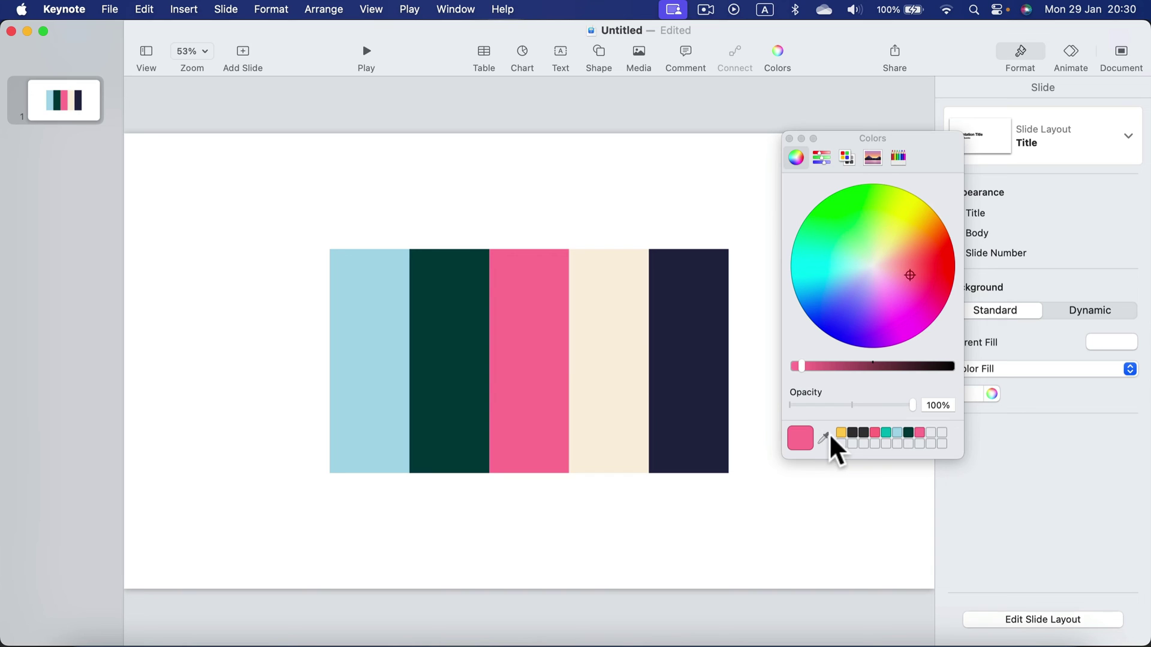
- Sample the cream and navy stripes into swatches, then select the palette image
left_click(824, 437)
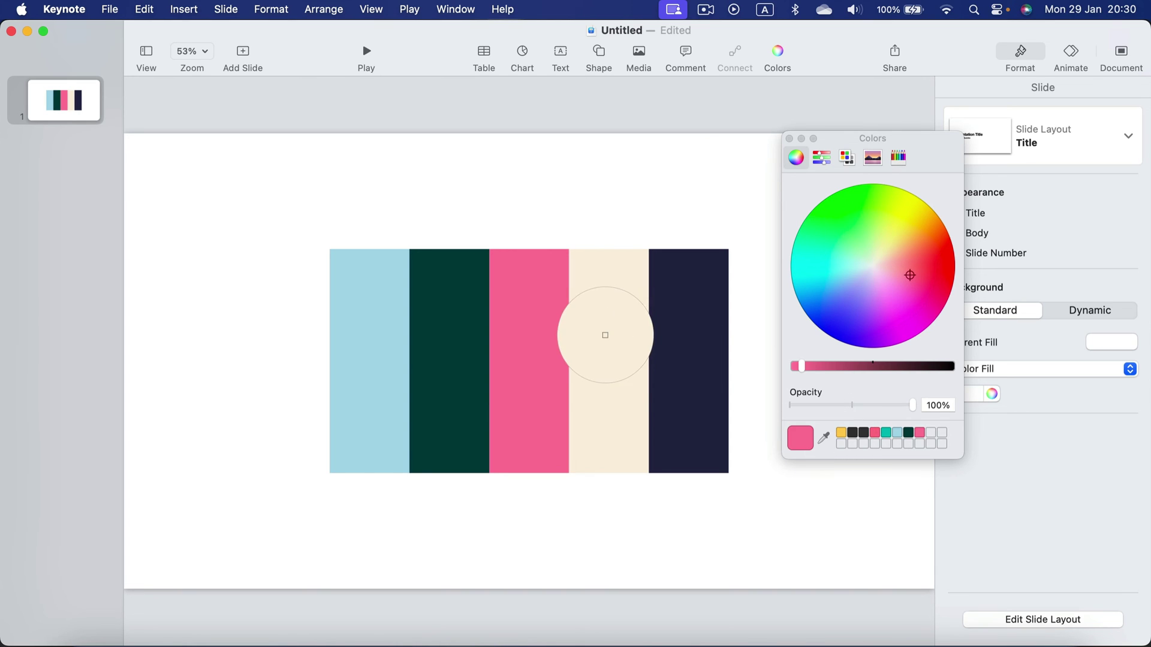
left_click(603, 334)
left_click_drag(930, 405, 932, 430)
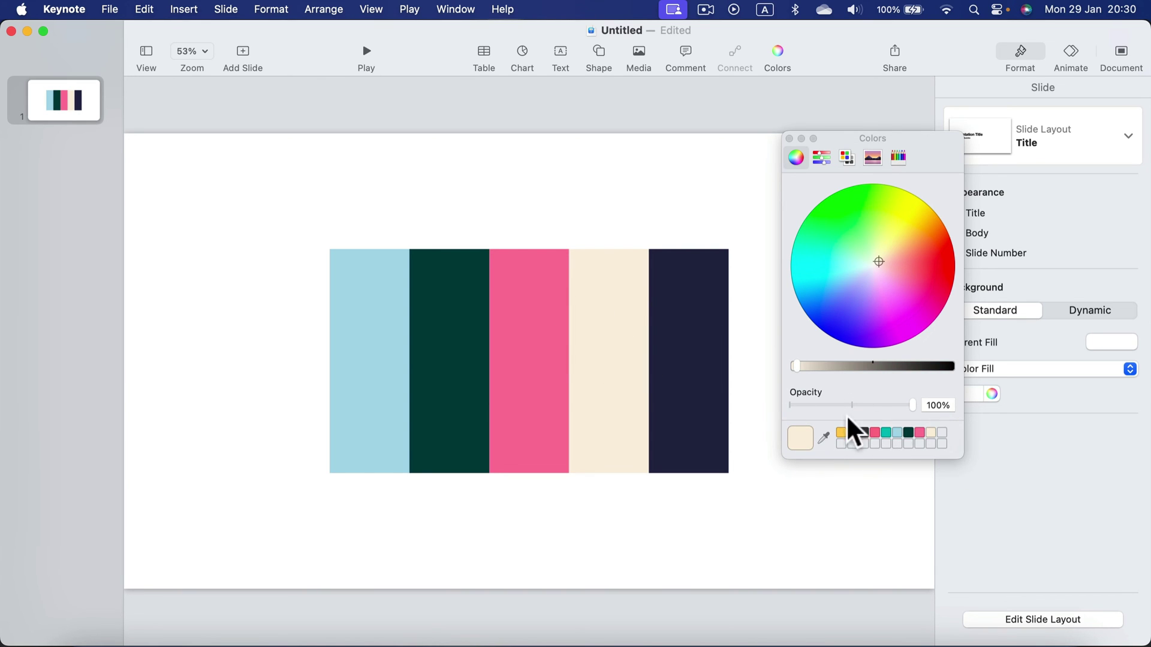
left_click(824, 438)
left_click(681, 341)
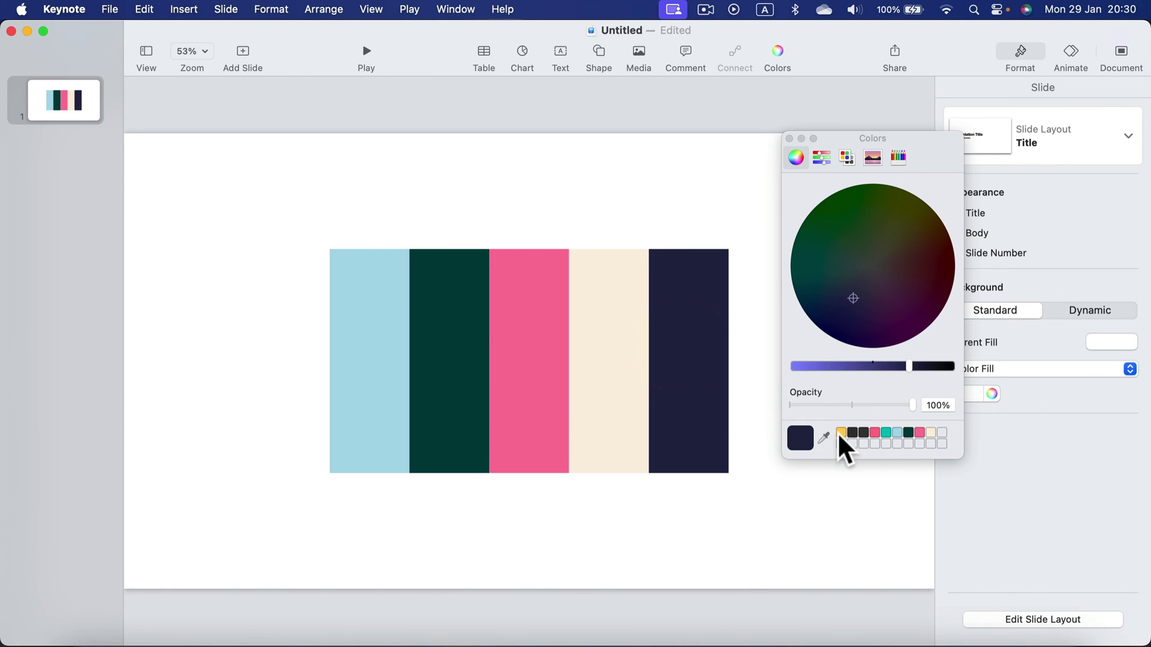
left_click_drag(828, 419, 945, 427)
left_click(650, 339)
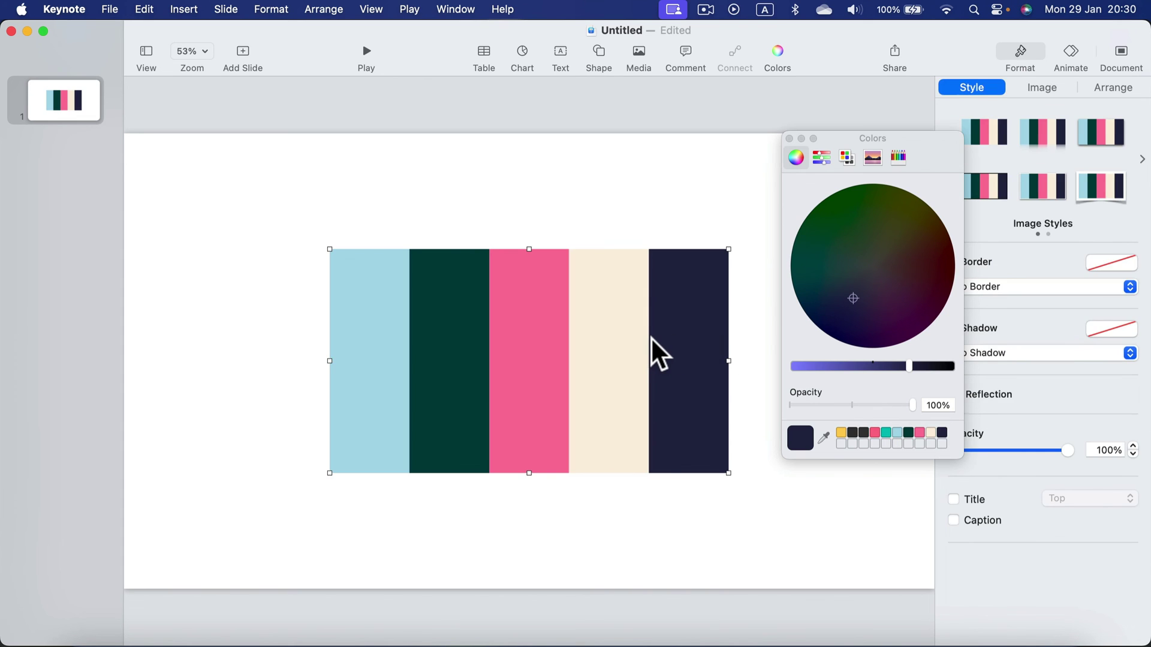
- Delete the palette image from the slide and move the Colors window up and left
key("Delete")
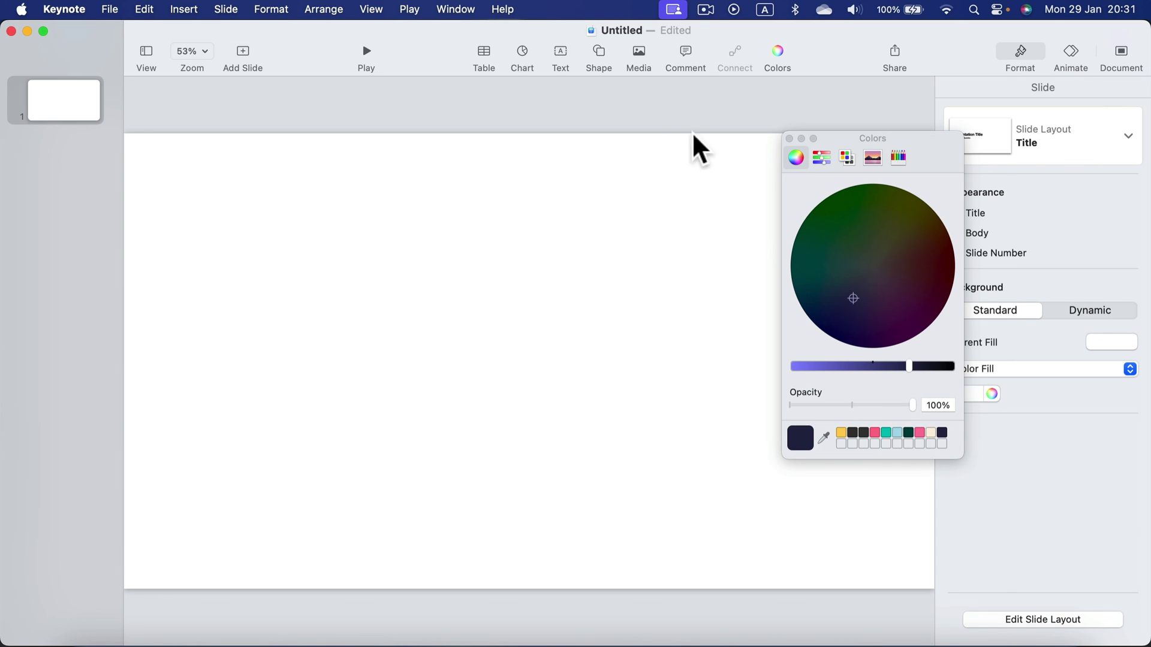
left_click_drag(920, 137, 879, 88)
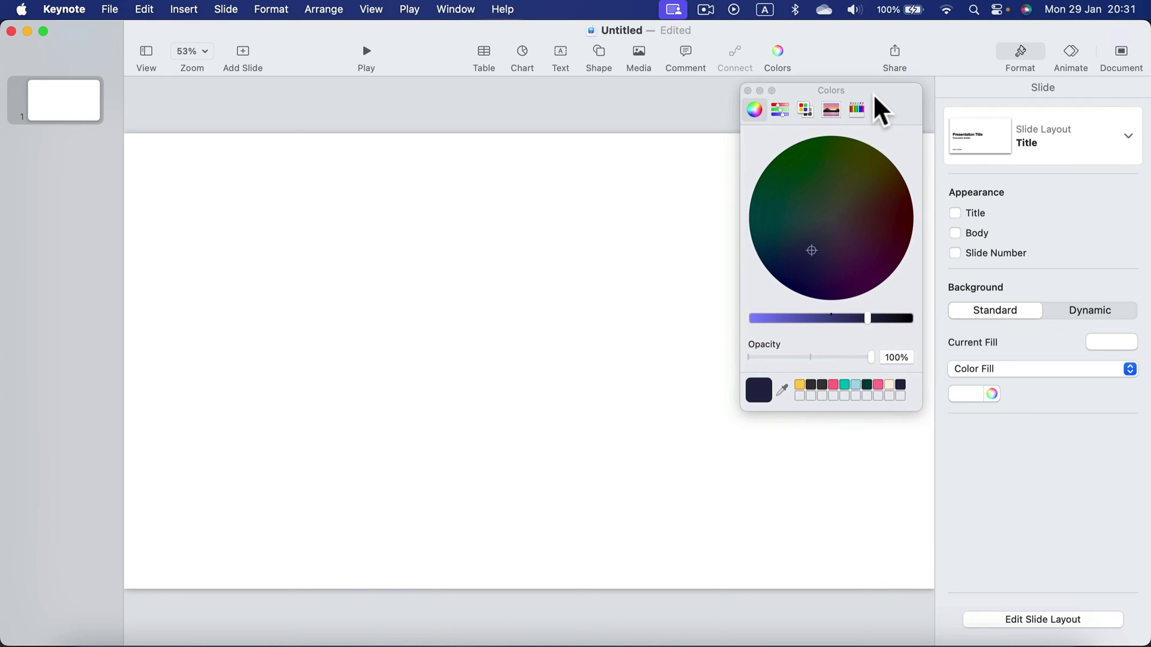